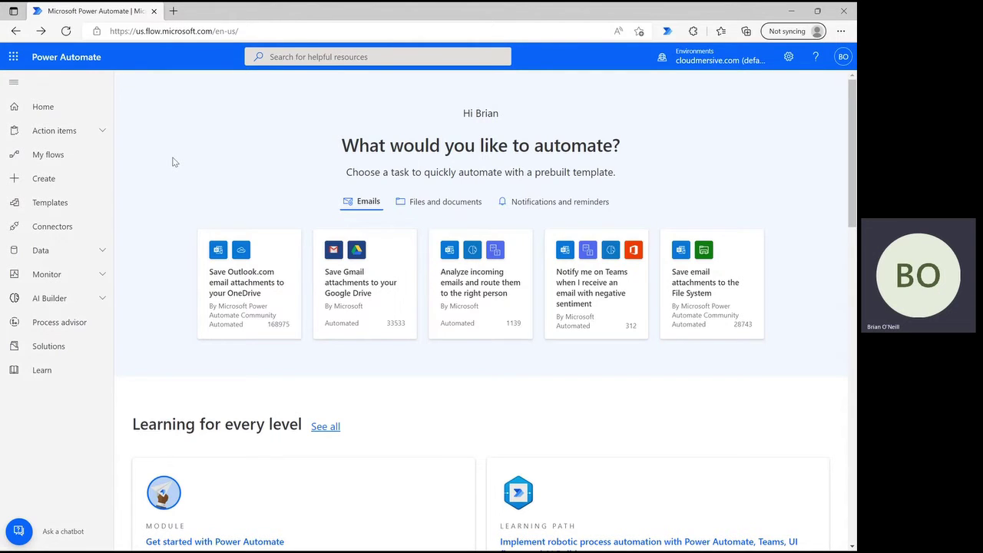
Create an instant cloud flow named 'compress to zip archive' with a Manually trigger a flow trigger
left_click(100, 182)
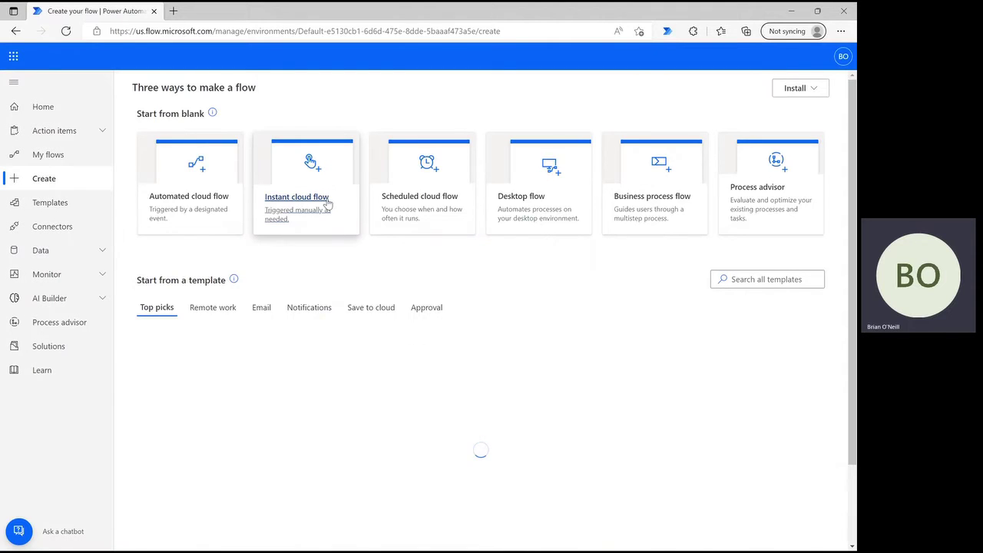
left_click(342, 202)
left_click(487, 194)
type("co")
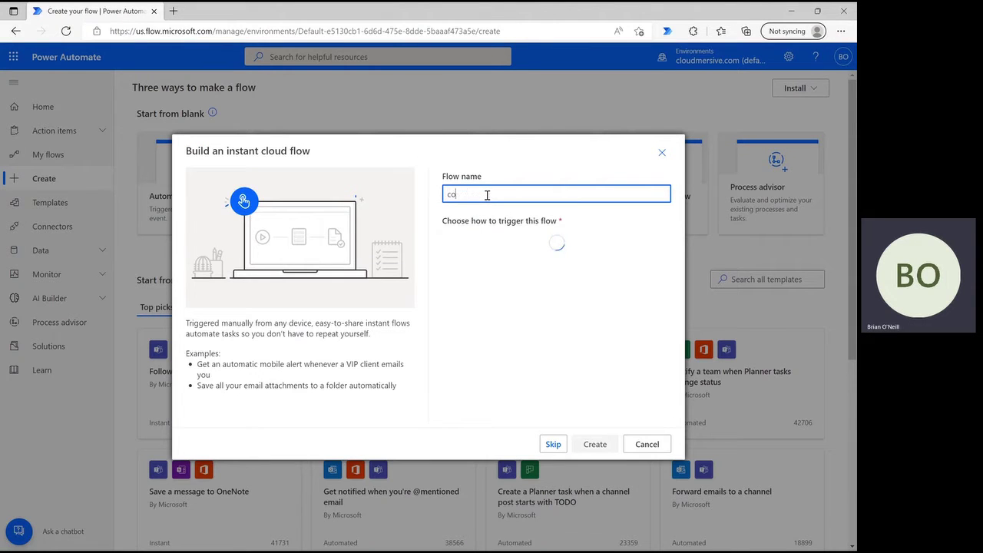
type("mpress to zip archive")
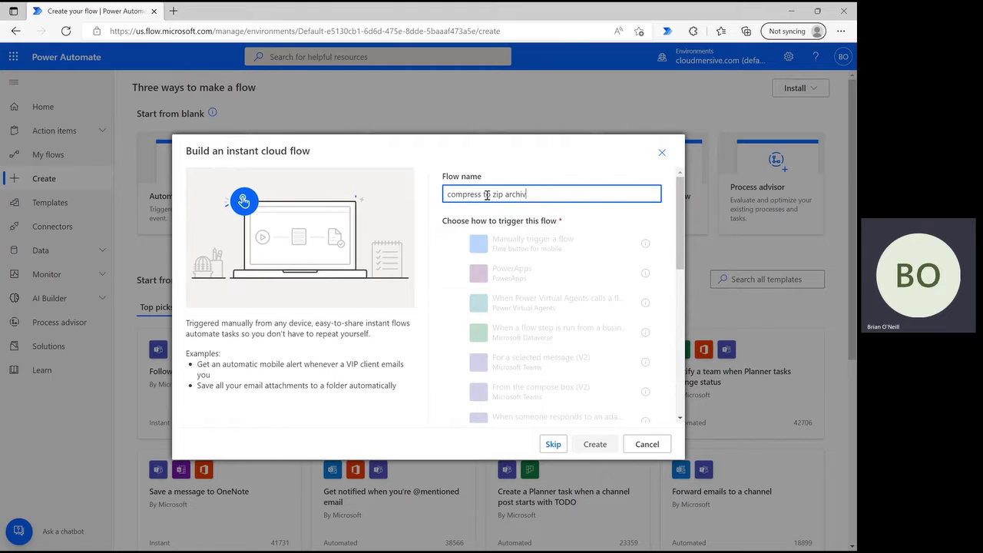
left_click(536, 254)
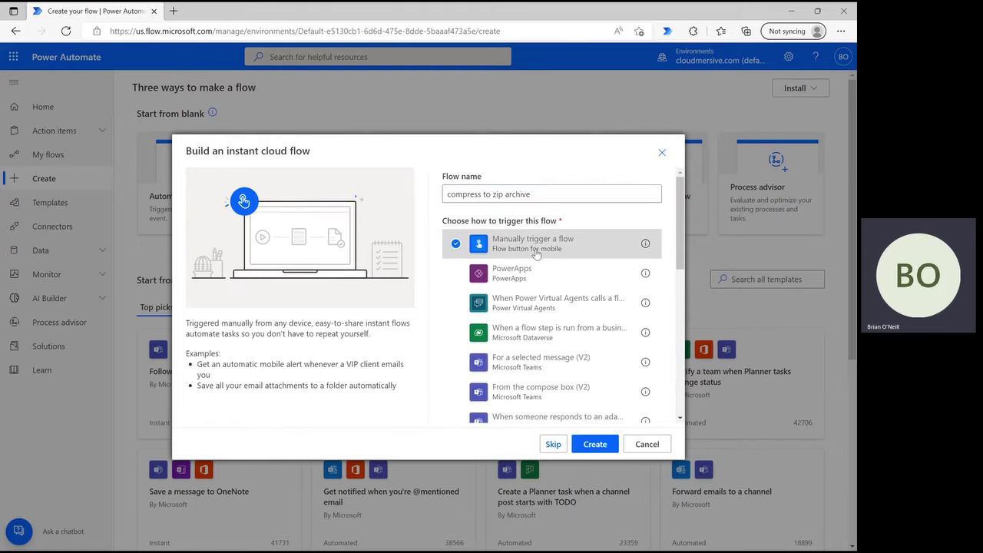
left_click(593, 444)
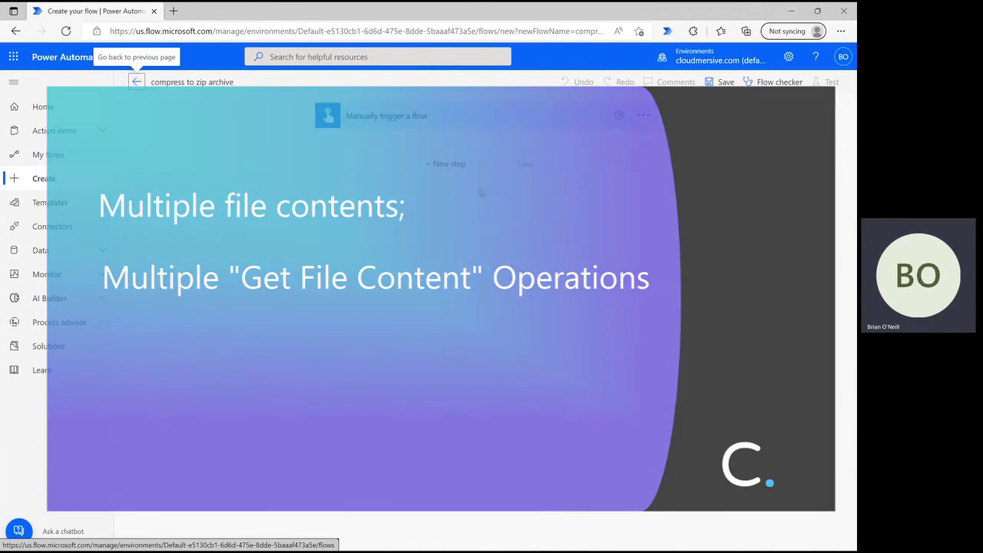
Add a SharePoint Get file content action with its site address set to Content Team
left_click(461, 166)
type("ge")
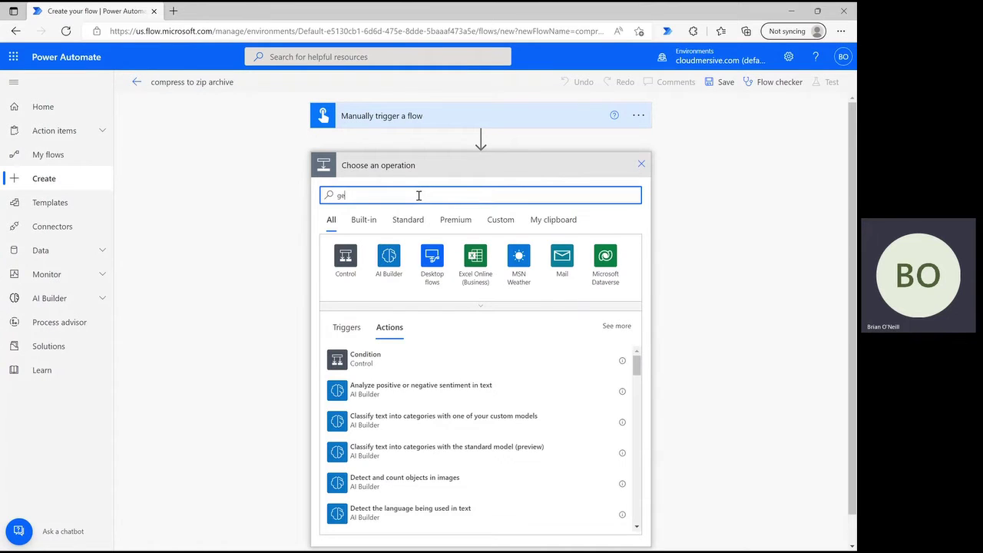
type("t file content")
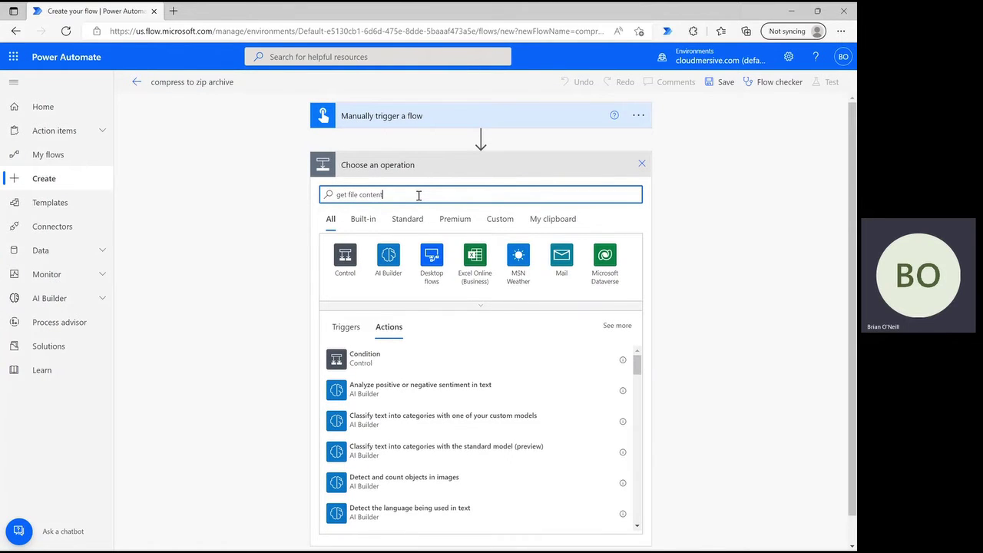
left_click(405, 427)
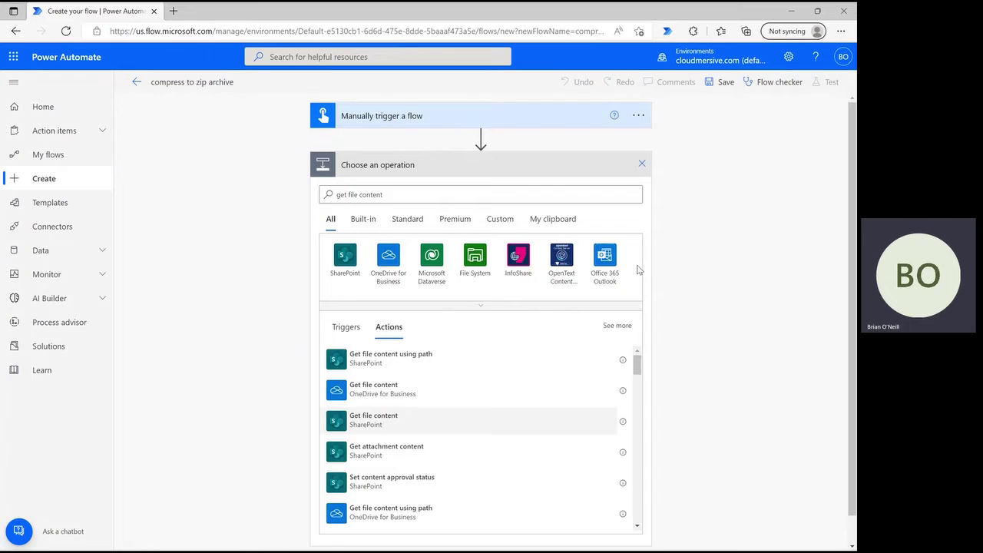
left_click(634, 198)
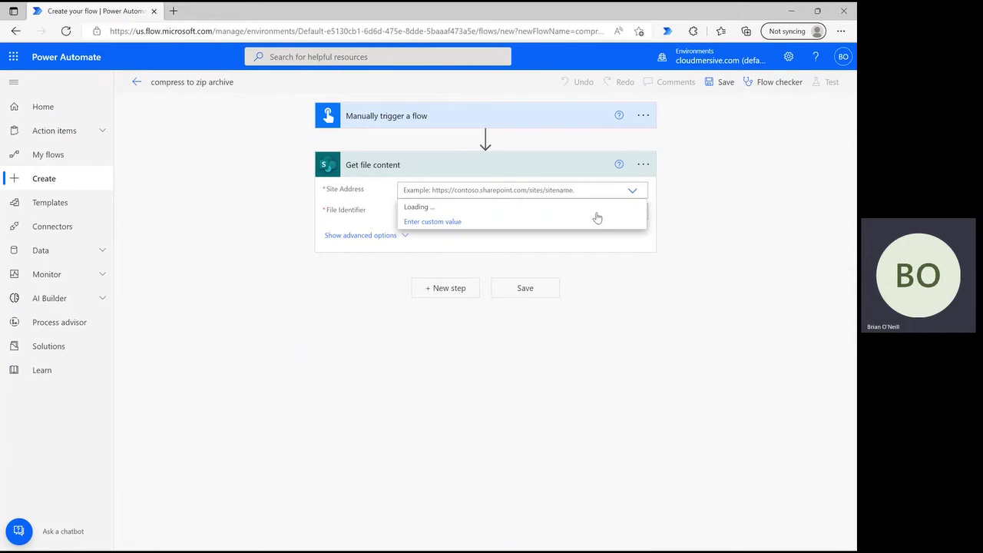
left_click(471, 209)
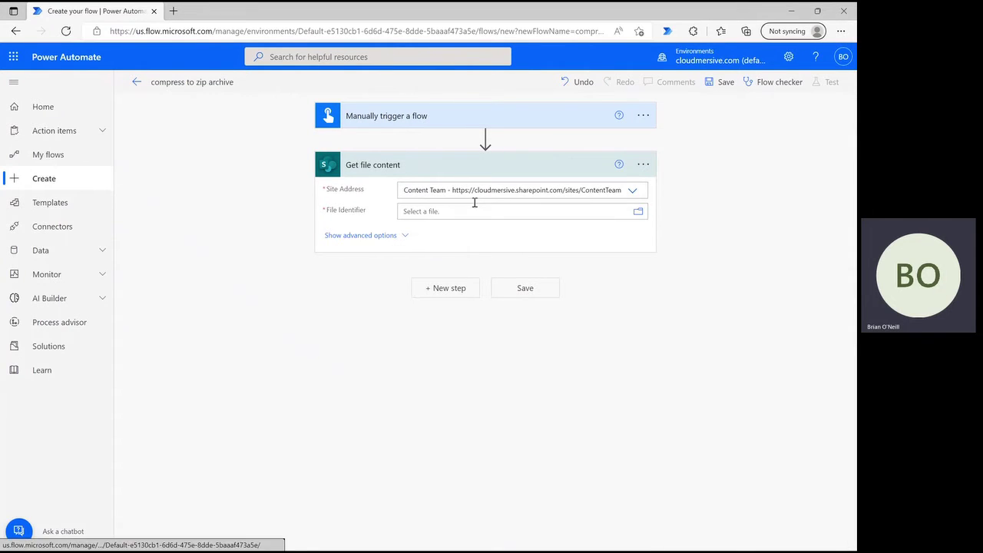
Set the file to Demo 1.docx in Shared Documents > Power Automate Samples
left_click(638, 212)
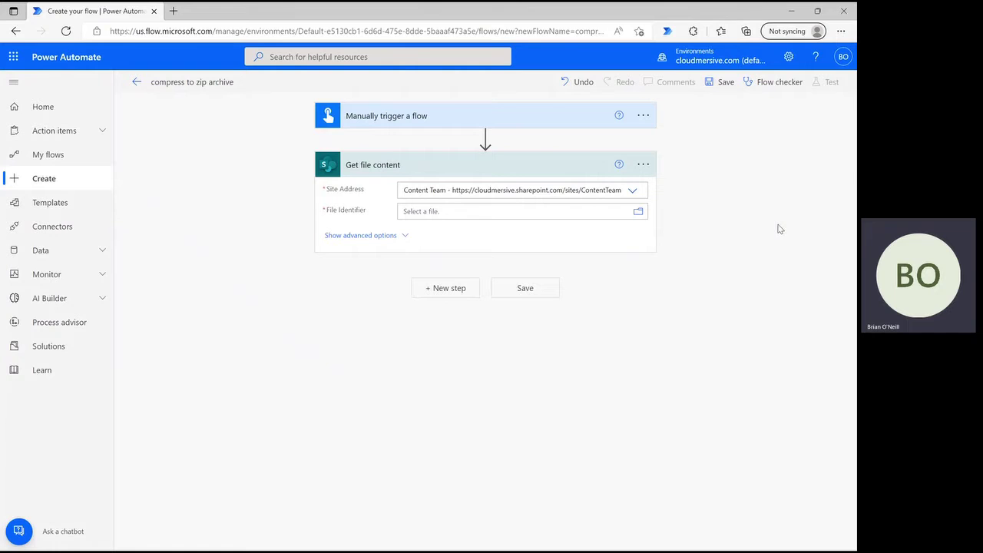
left_click(810, 358)
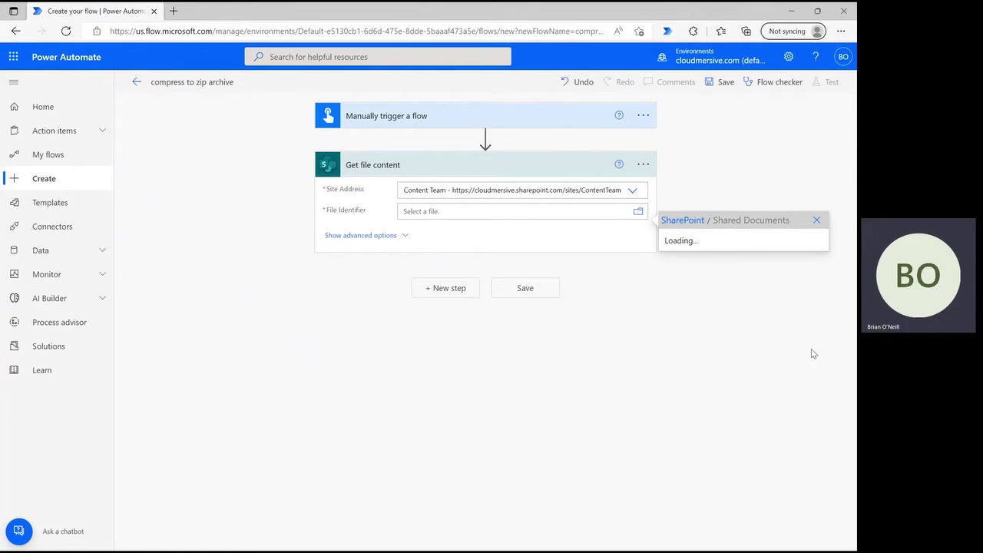
scroll(774, 393, "down", 2)
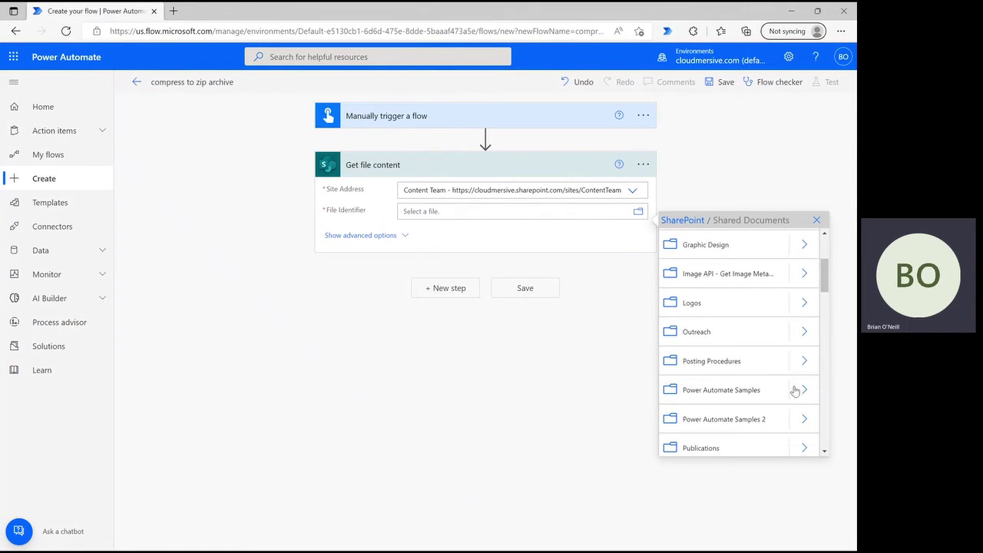
left_click(803, 389)
left_click(722, 242)
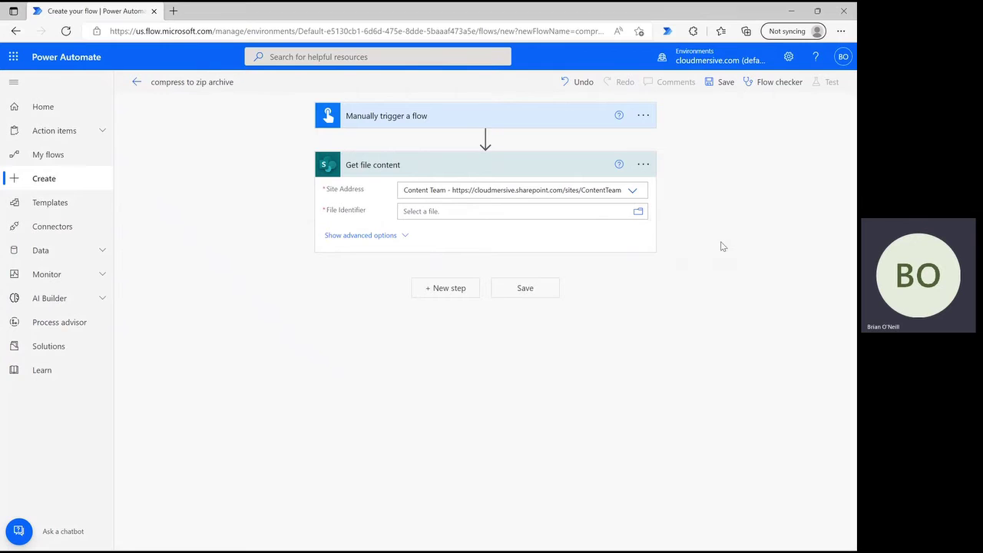
Add a second SharePoint Get file content action using the Content Team site
left_click(472, 299)
type("g")
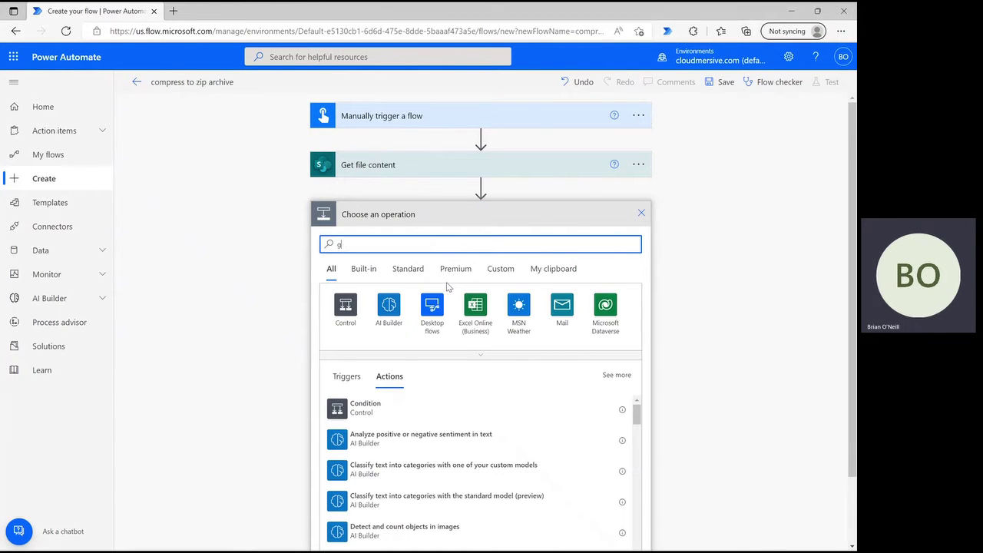
type("et file content")
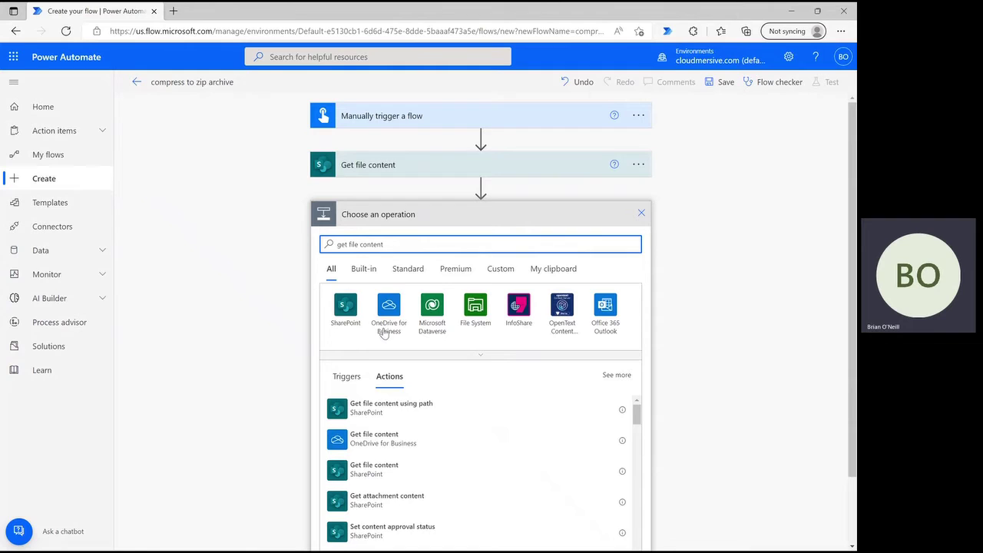
left_click(430, 469)
left_click(632, 240)
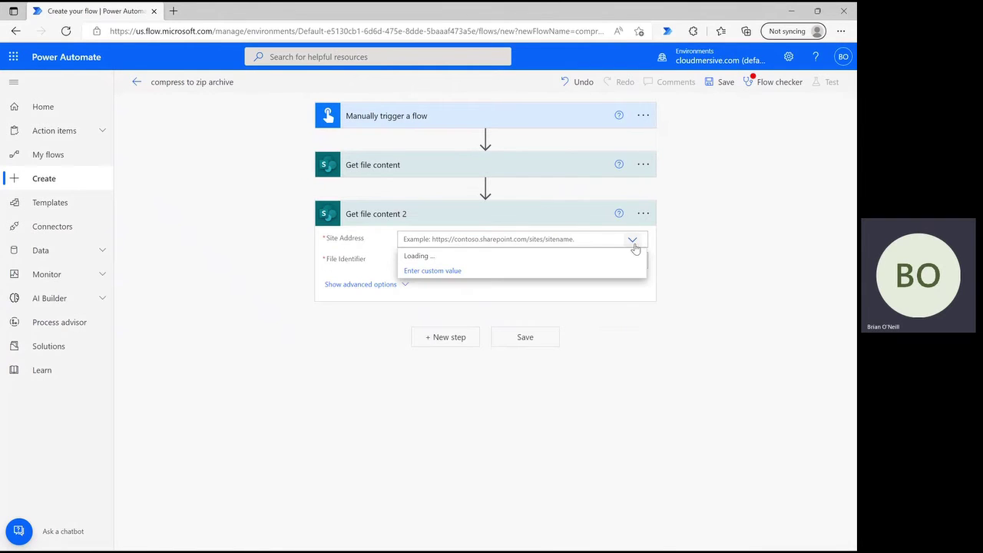
left_click(485, 256)
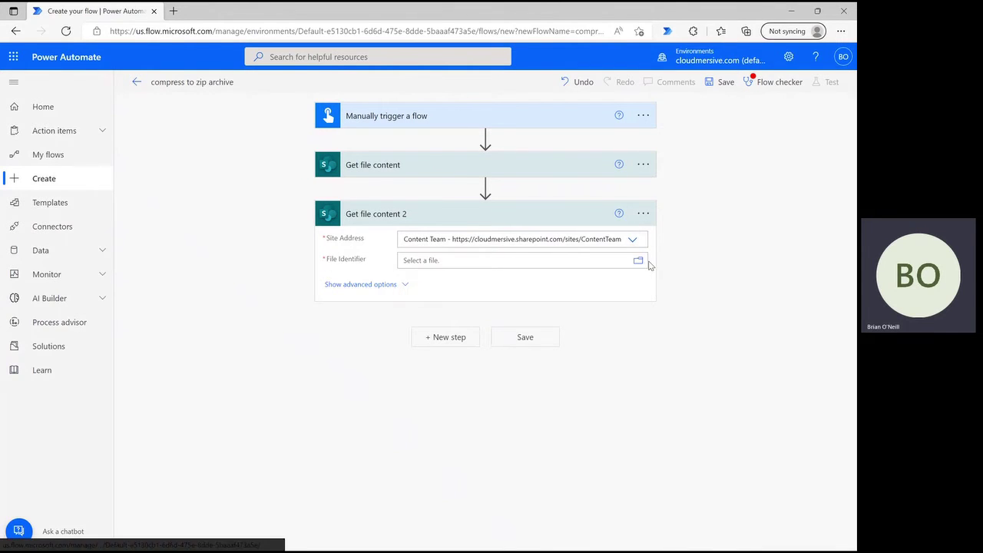
Set its file to Demo 2.docx in Shared Documents > Power Automate Samples
left_click(639, 260)
scroll(804, 438, "down", 1)
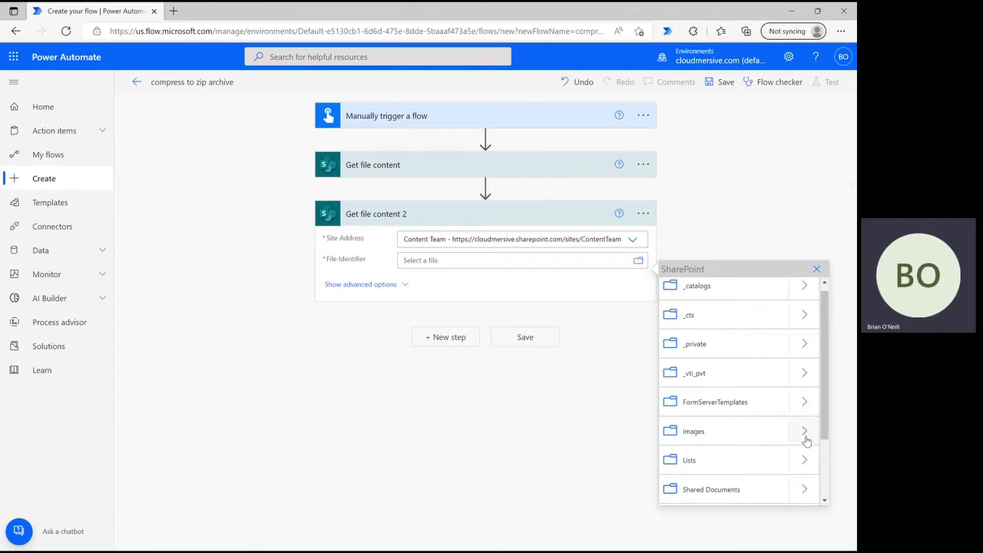
left_click(804, 456)
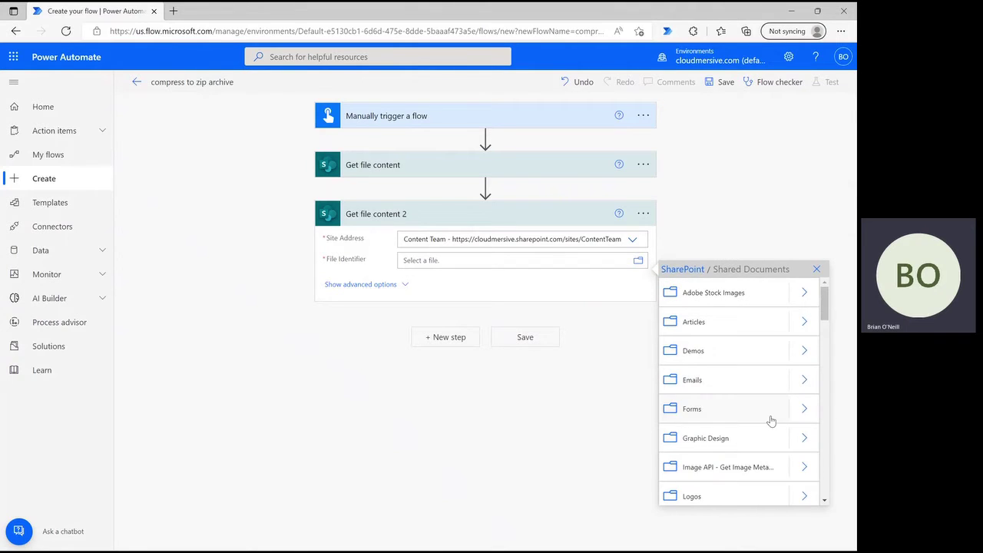
scroll(770, 419, "down", 3)
left_click(799, 388)
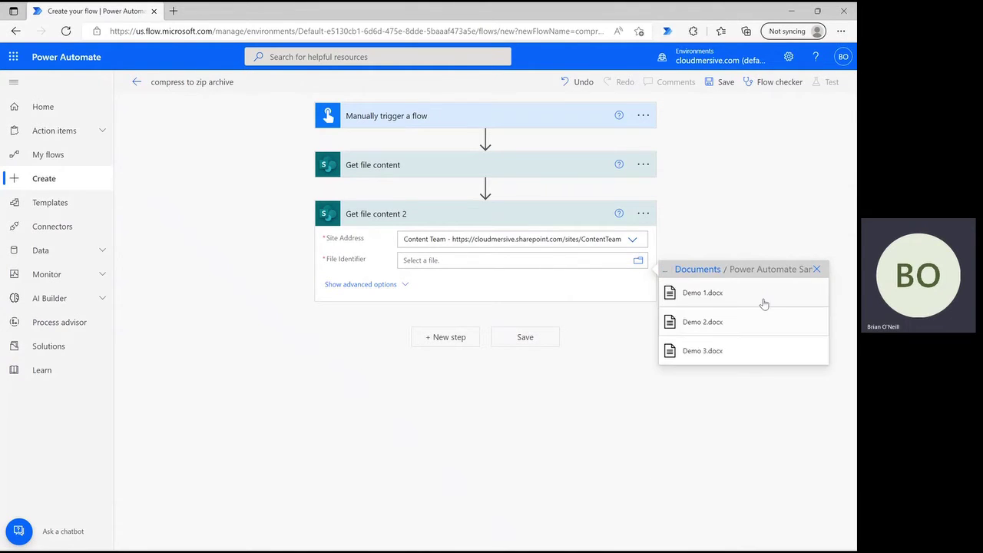
left_click(701, 321)
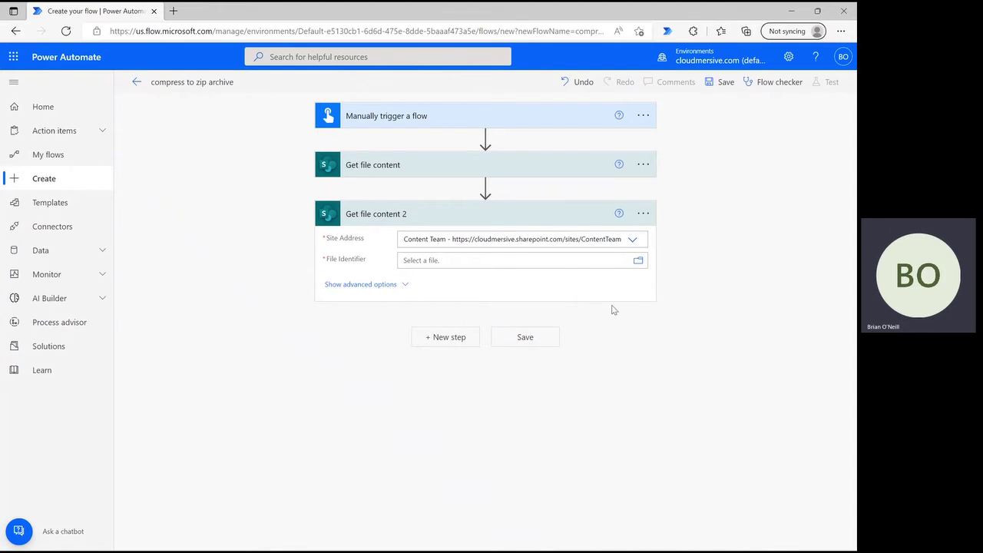
left_click(311, 355)
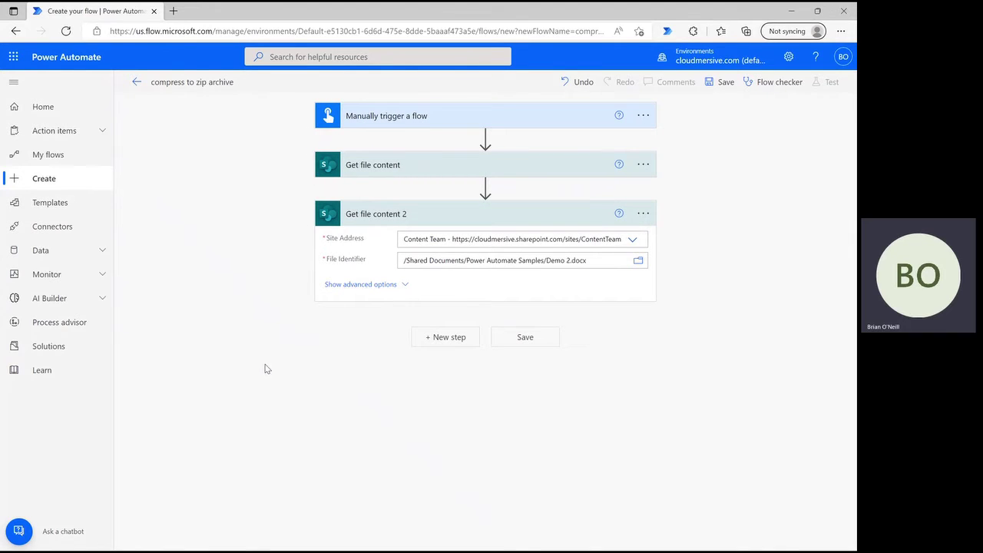
Add Cloudmersive File Processing's 'Compress files to create a new zip archive' action after Get file content 2
left_click(421, 341)
type("cloudmersive")
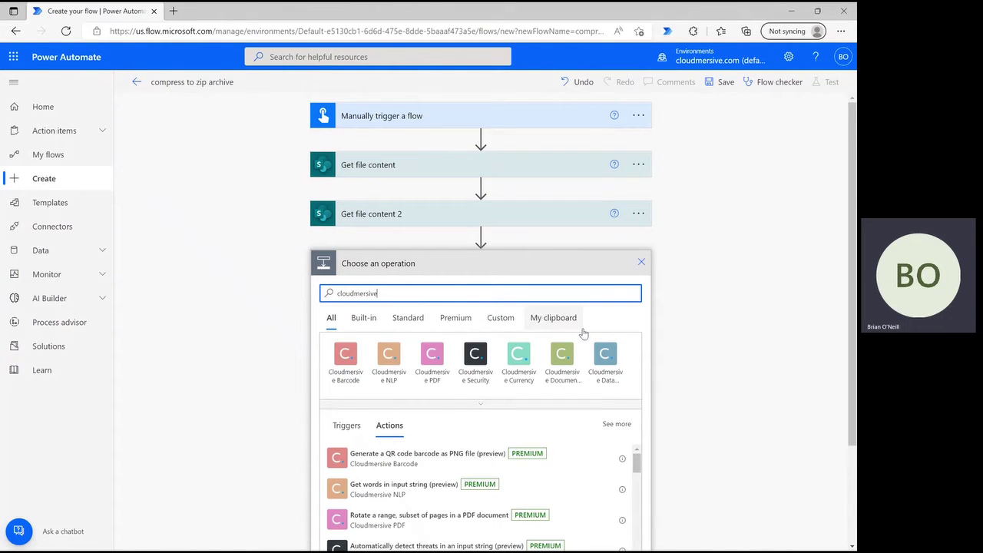
left_click(513, 405)
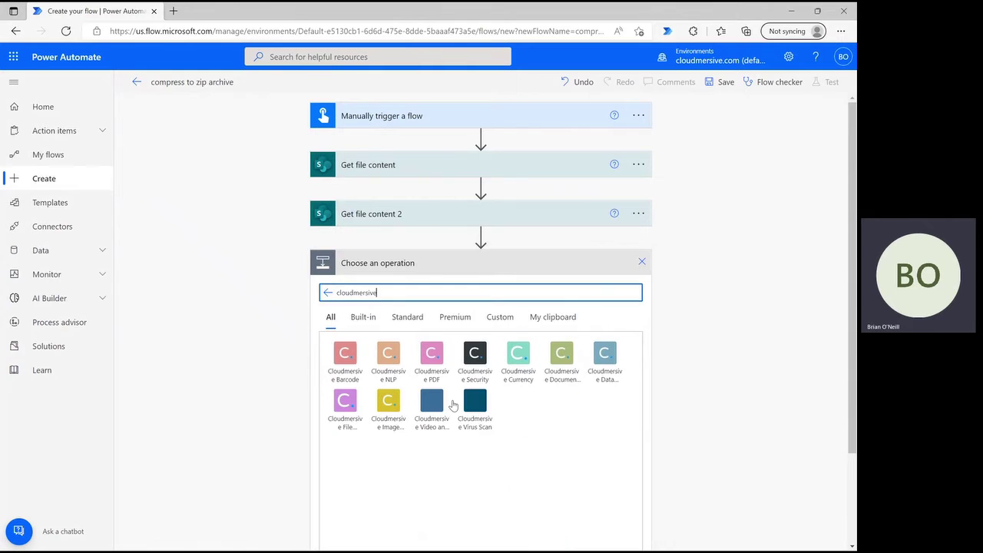
left_click(345, 410)
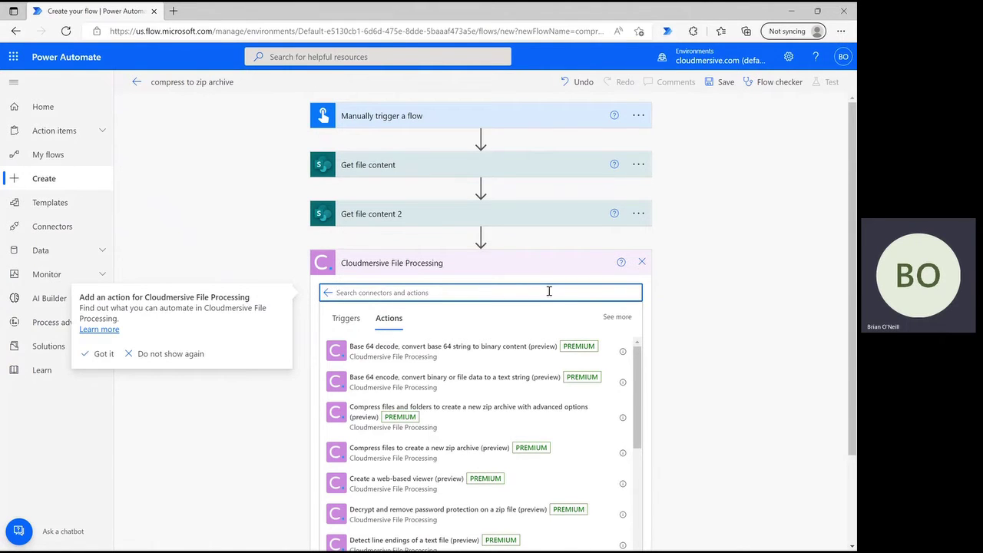
type("compress zip")
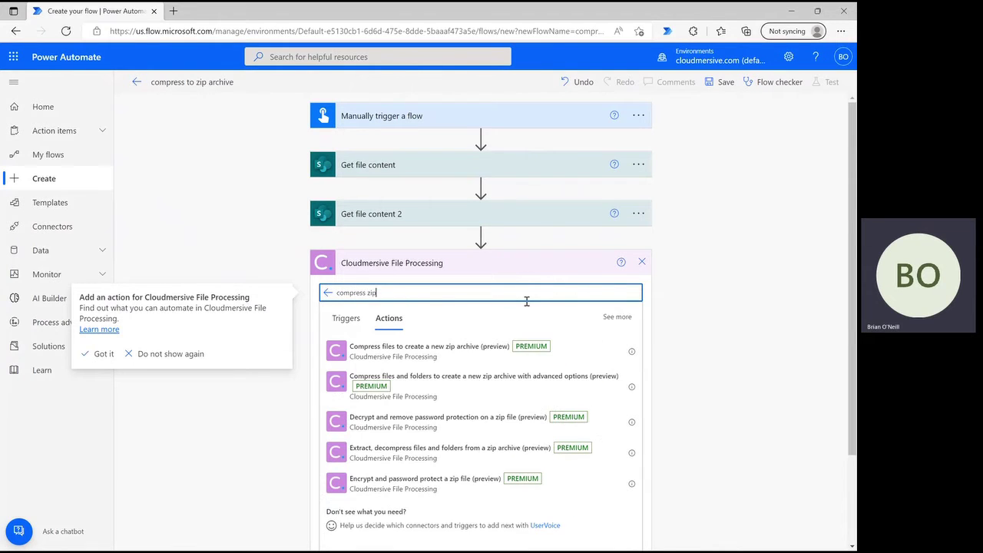
left_click(445, 350)
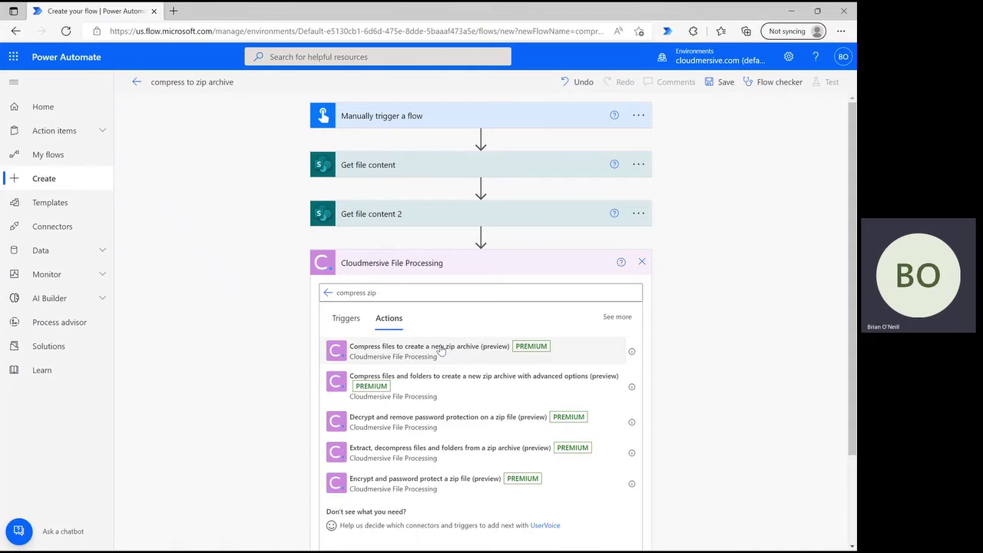
left_click(444, 353)
Scroll through the flow to check the zip step sits below both Get file content steps
scroll(705, 298, "down", 1)
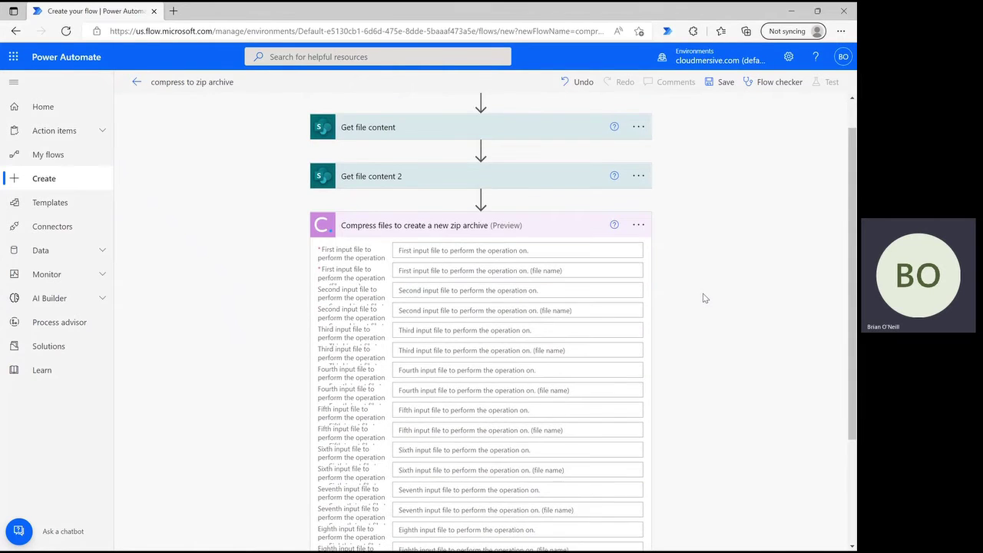
scroll(705, 298, "down", 2)
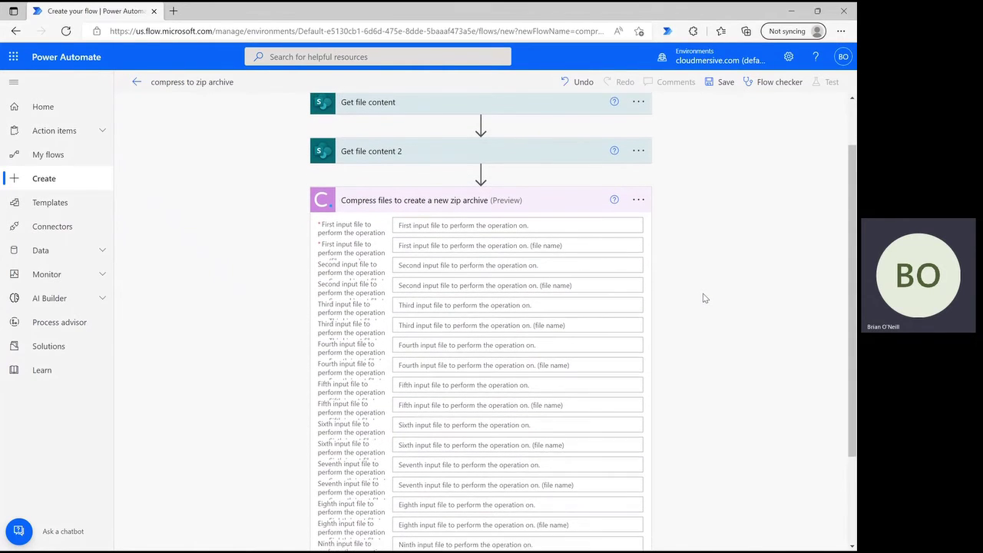
scroll(705, 298, "up", 1)
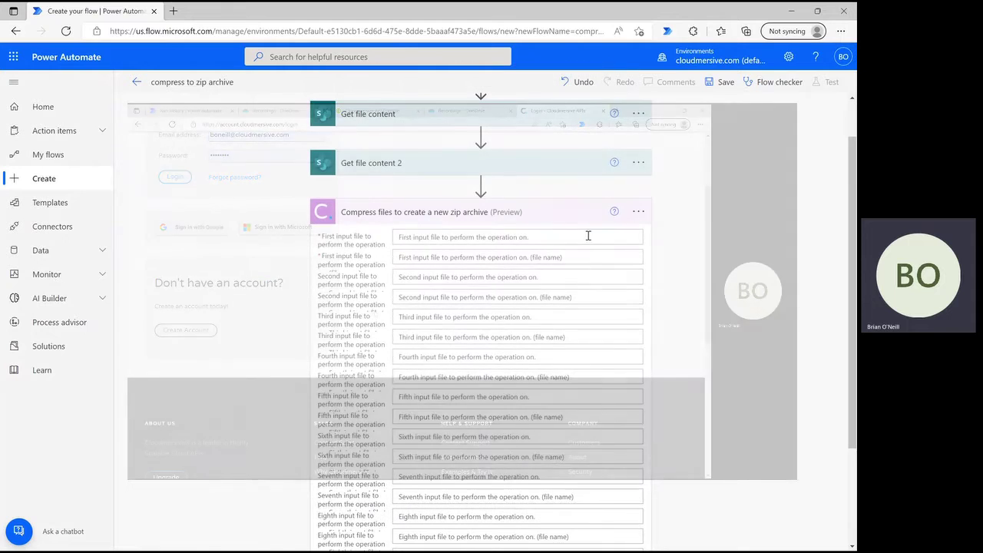
Give the zip step's first input Get file content's File Content, named with the Demo 1.docx path
left_click(520, 236)
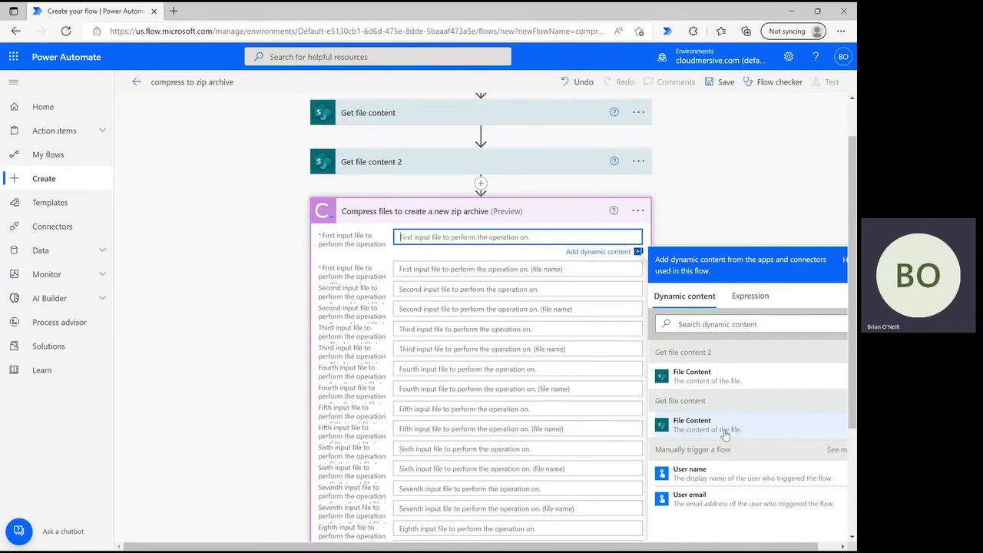
left_click(722, 433)
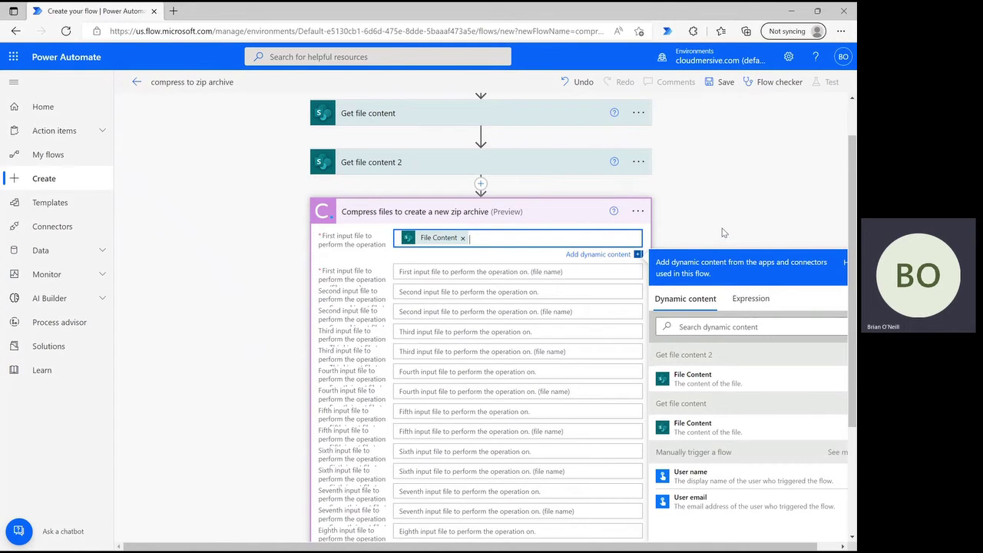
left_click(770, 224)
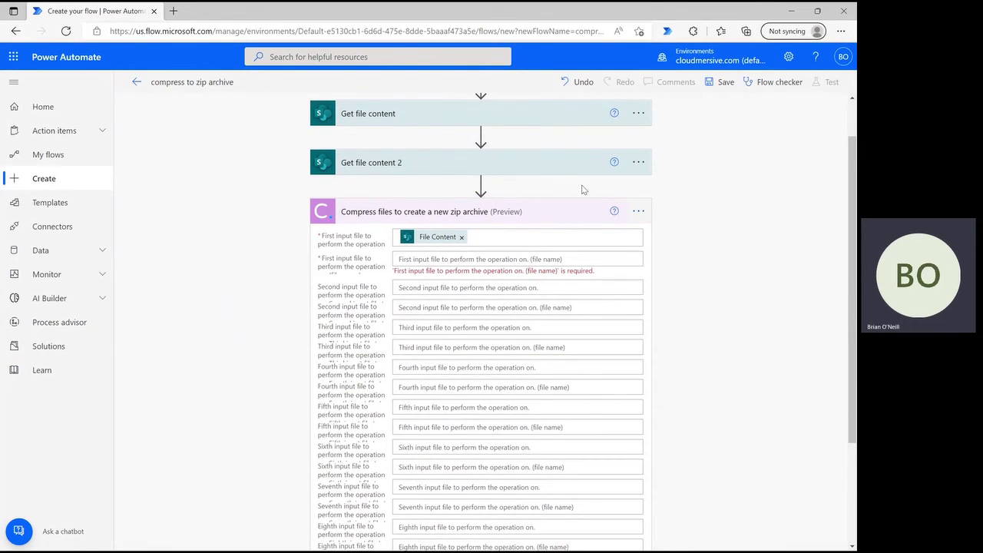
left_click(520, 122)
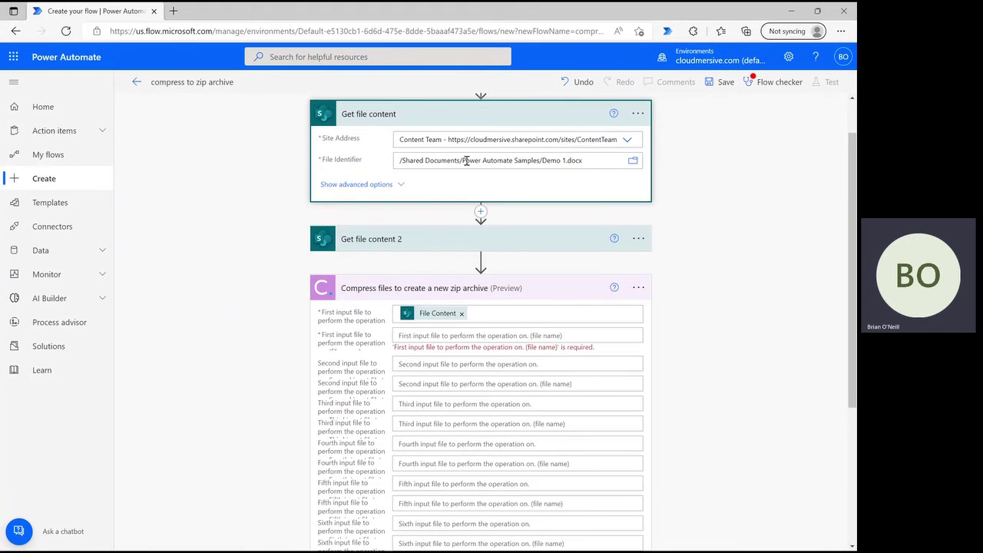
triple_click(466, 160)
key("ctrl+c")
left_click(450, 344)
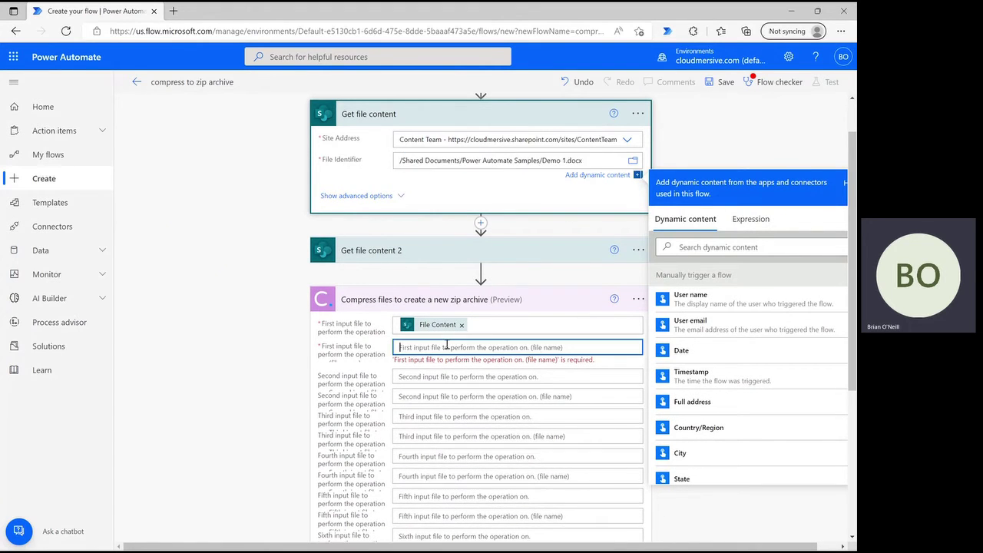
key("ctrl+v")
Give the second input Get file content 2's File Content, named with the Demo 2.docx path
key("Tab")
key("Tab")
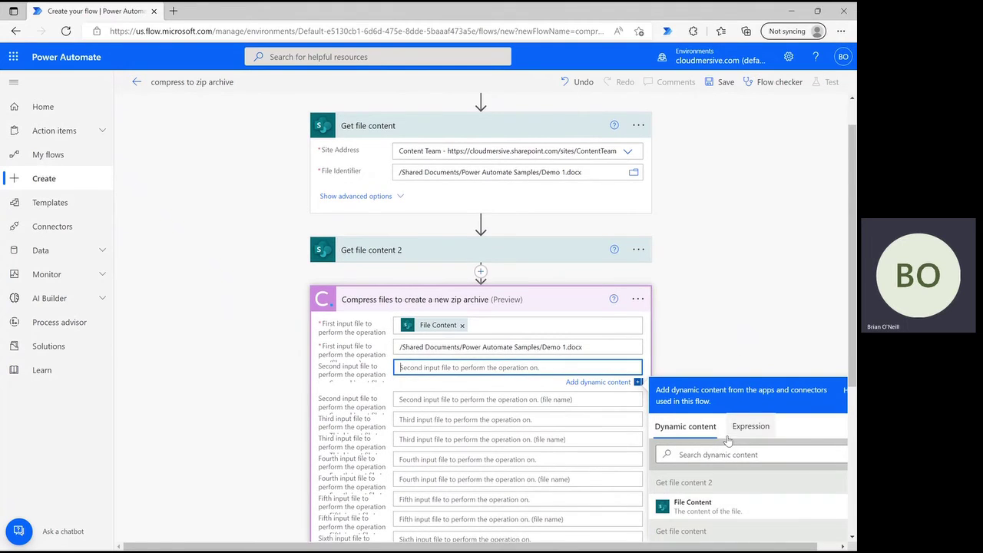
left_click(690, 504)
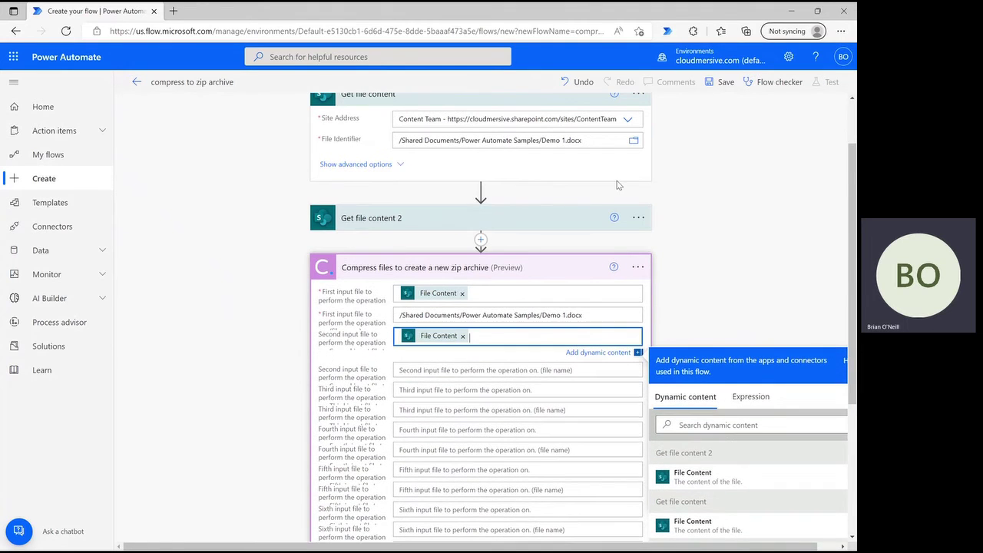
left_click(526, 218)
triple_click(472, 265)
key("ctrl+c")
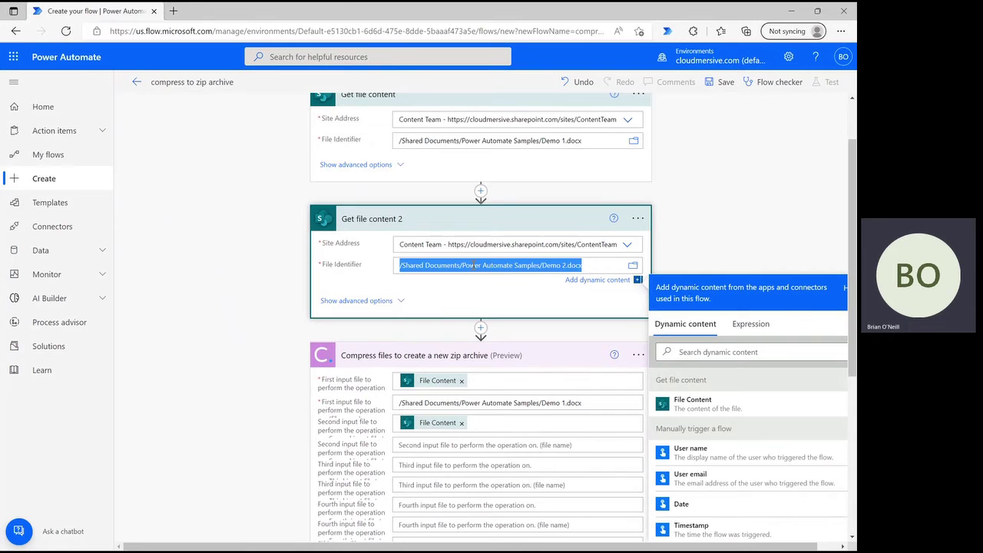
left_click(435, 442)
key("ctrl+v")
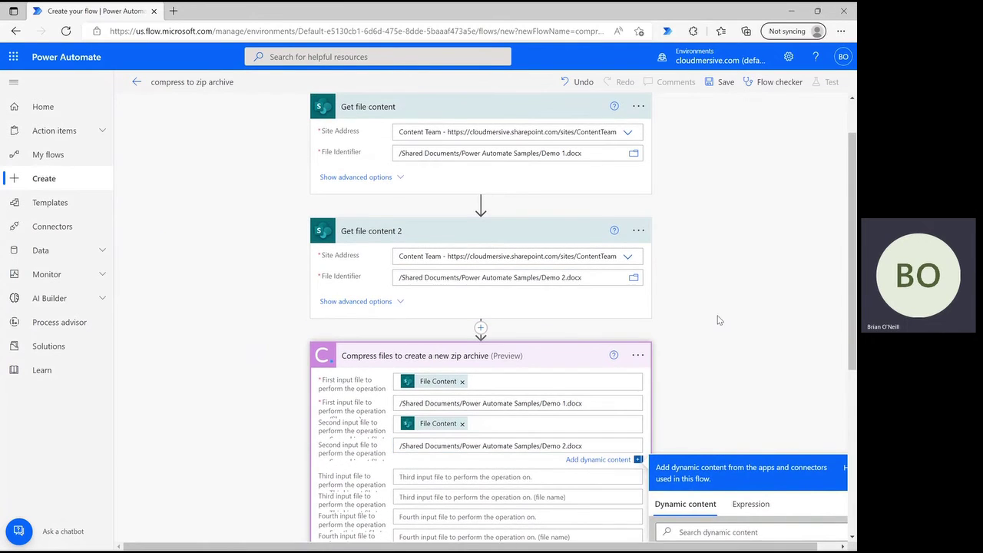
Add a SharePoint Create file action after the zip step, with site set to Content Team
left_click(728, 371)
scroll(729, 372, "down", 5)
left_click(430, 533)
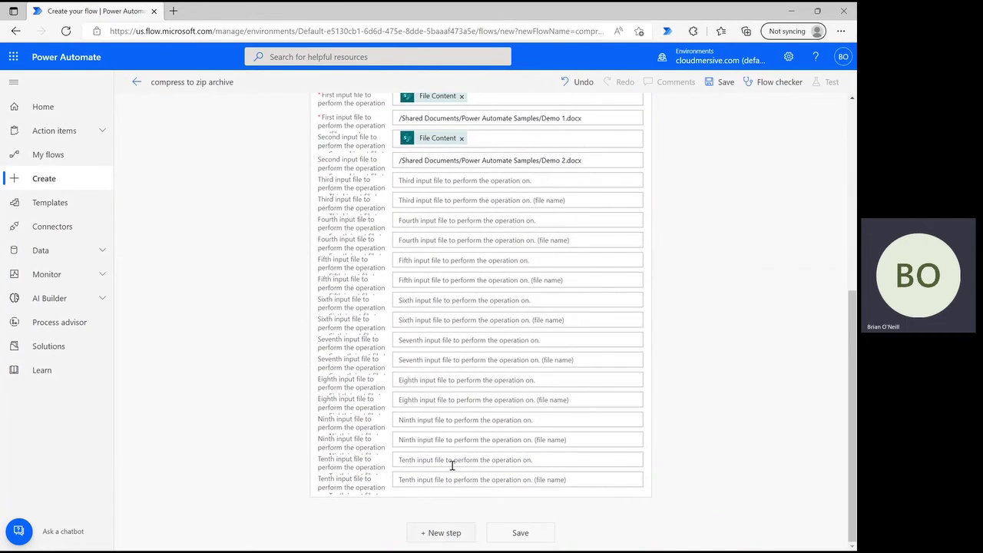
type("create file")
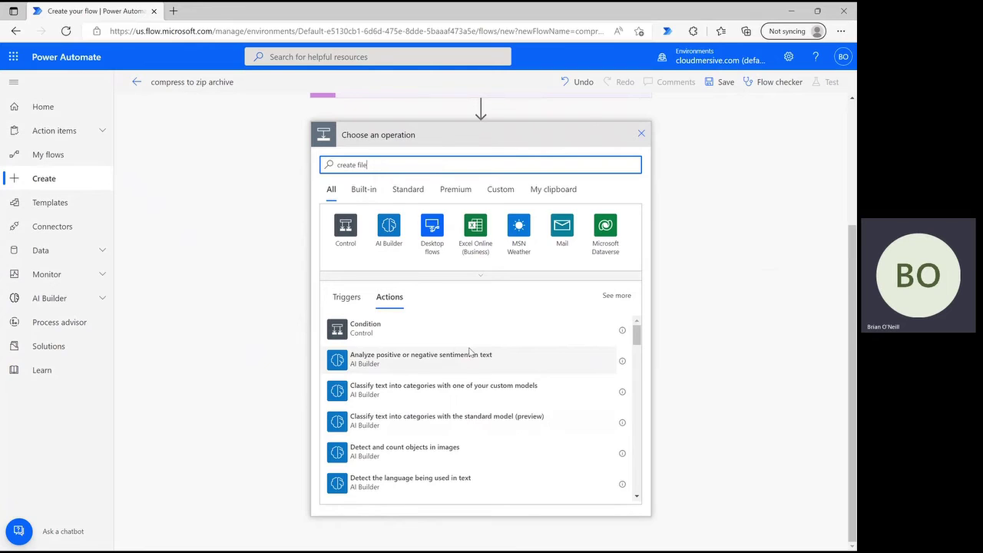
left_click(461, 358)
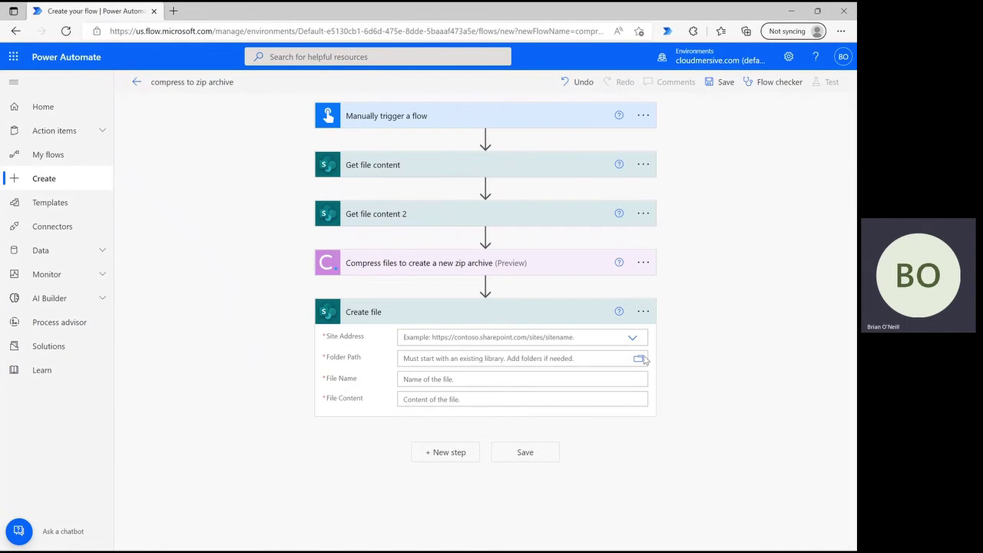
left_click(632, 338)
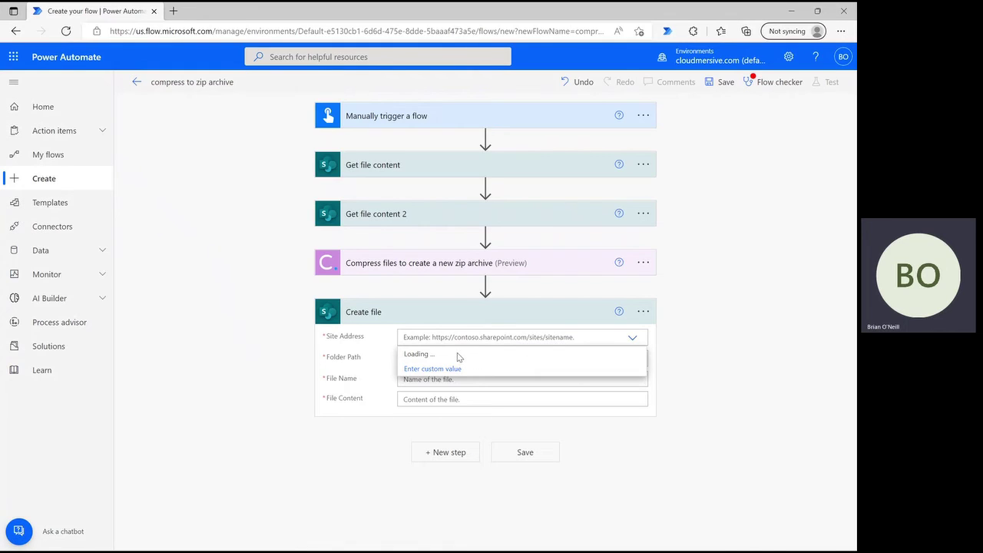
left_click(432, 352)
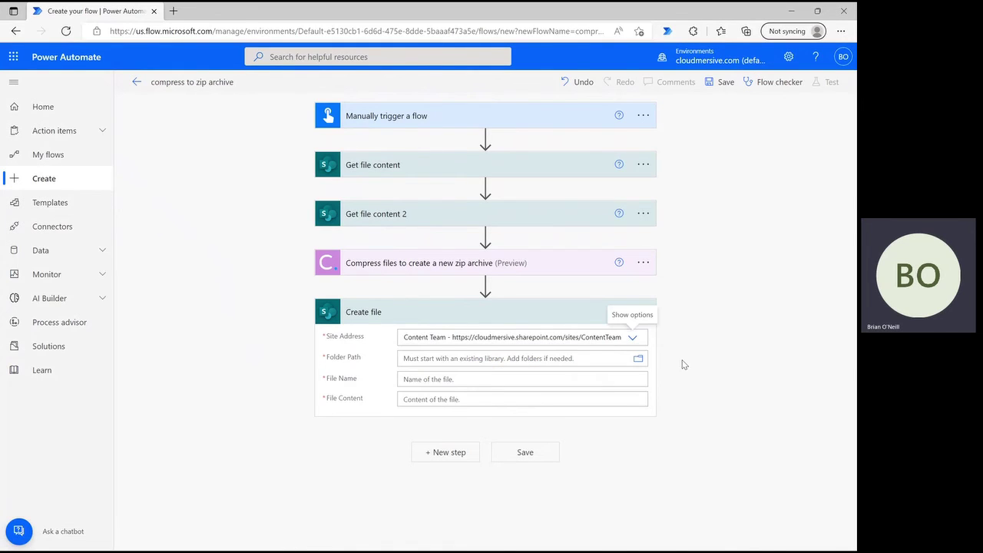
Save newarchive.zip to Shared Documents/Power Automate Samples 2 using the zip's OutputContent
left_click(645, 366)
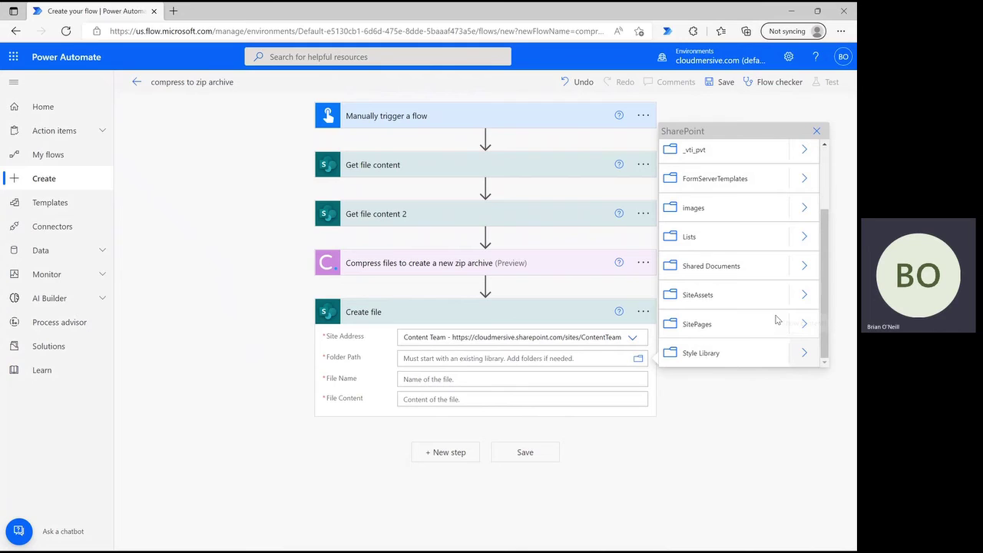
left_click(804, 265)
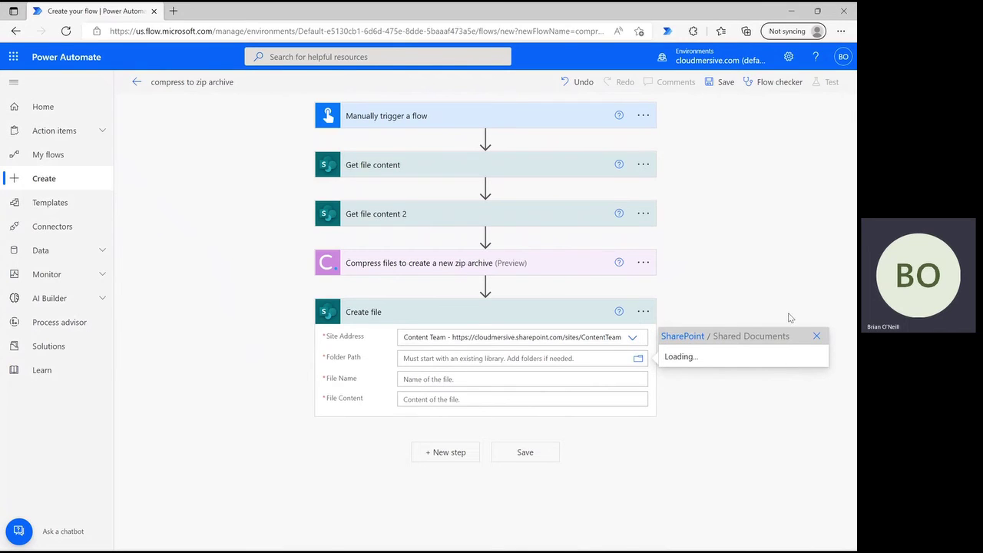
scroll(775, 335, "down", 2)
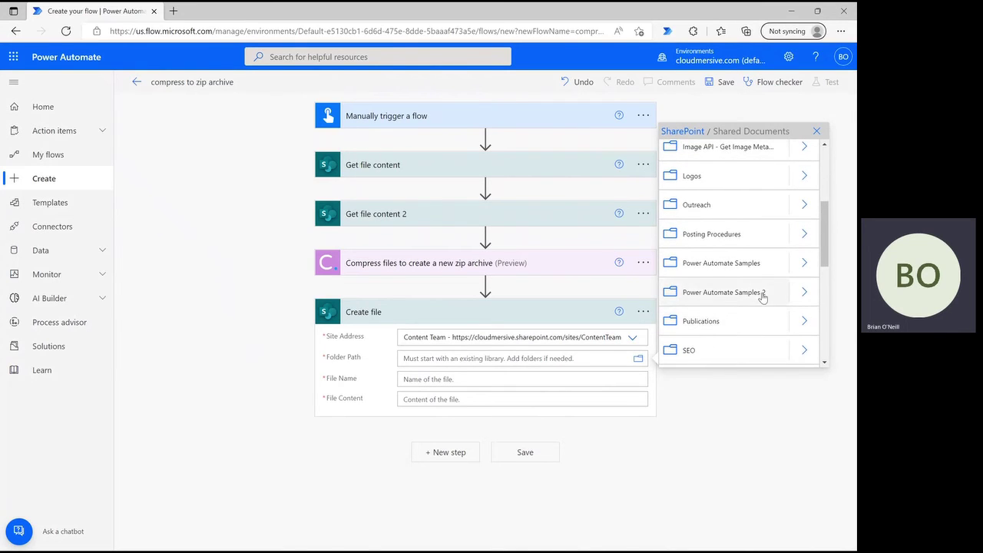
left_click(763, 299)
left_click(549, 393)
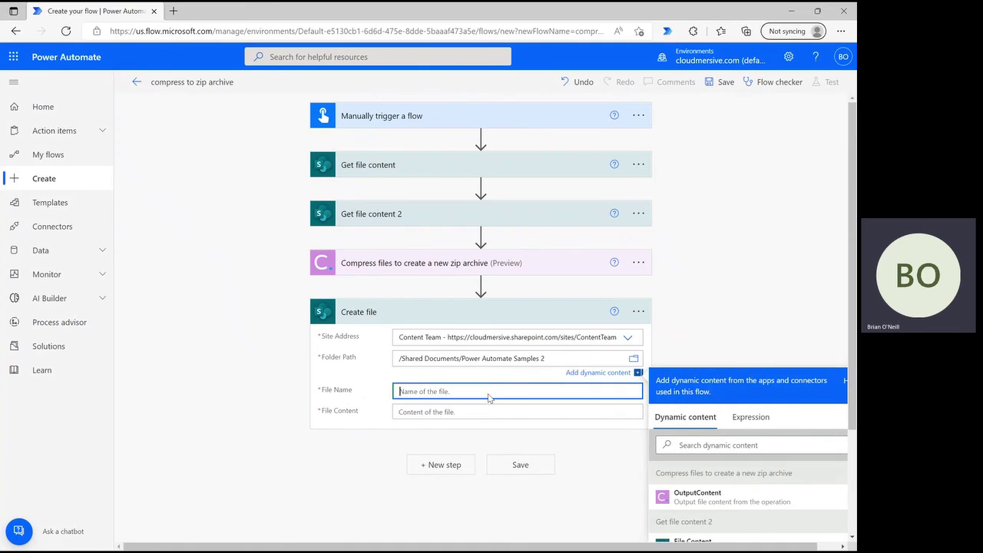
type("newarchive.zip")
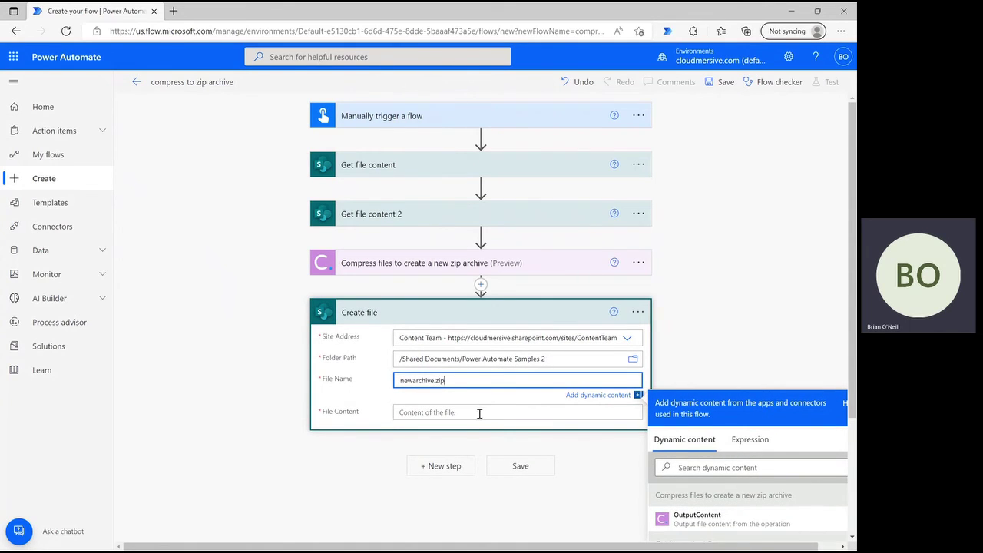
left_click(479, 413)
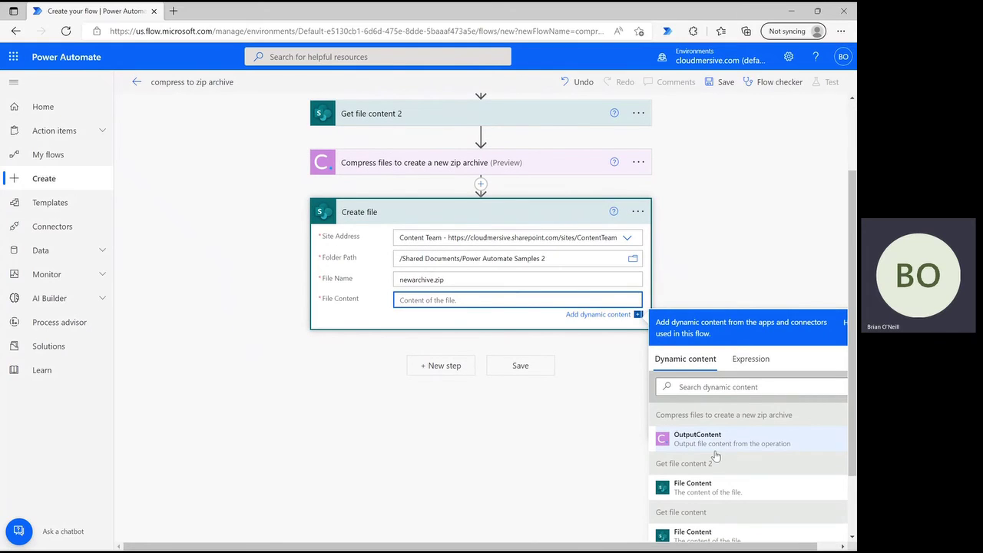
left_click(715, 452)
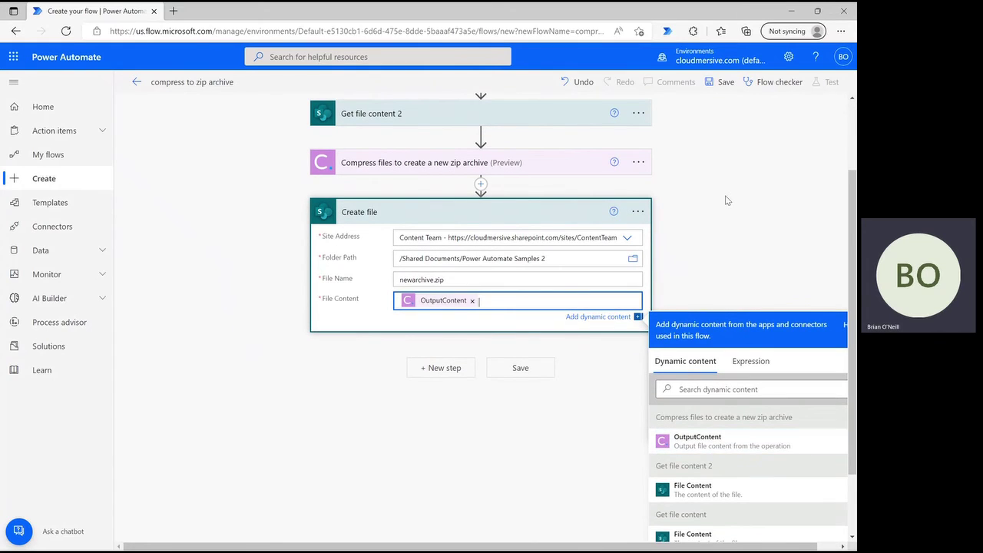
left_click(748, 293)
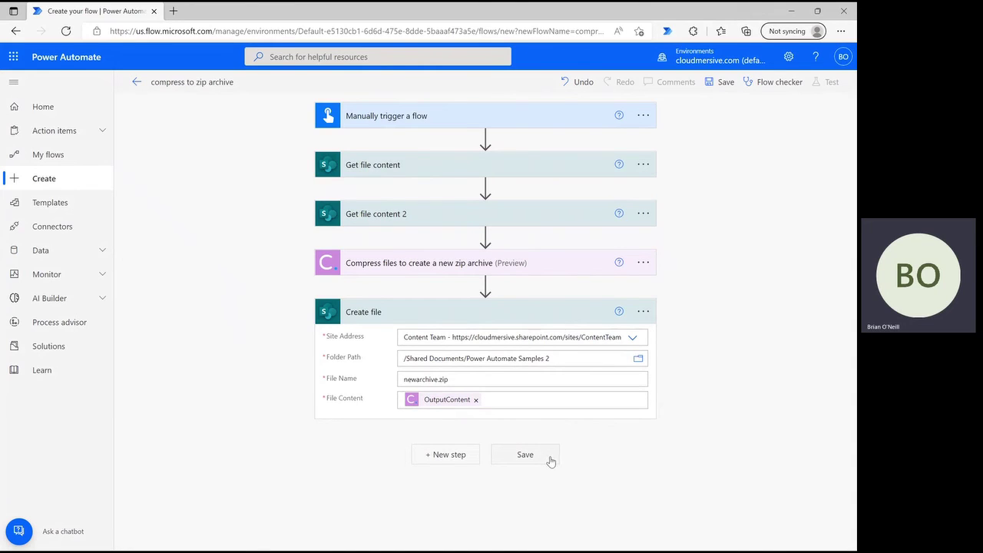
Save the flow and run a manual test, confirming every step completes successfully
left_click(552, 458)
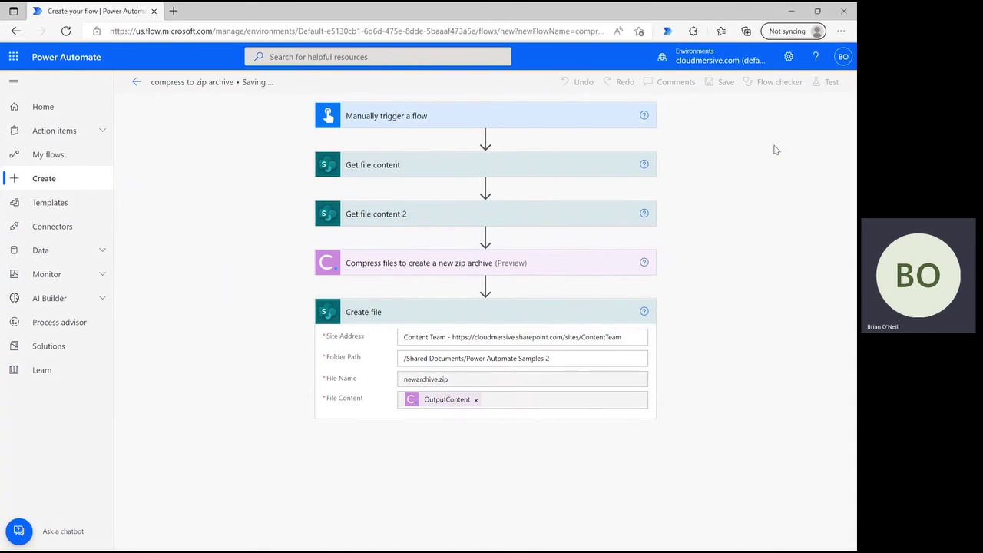
left_click(826, 85)
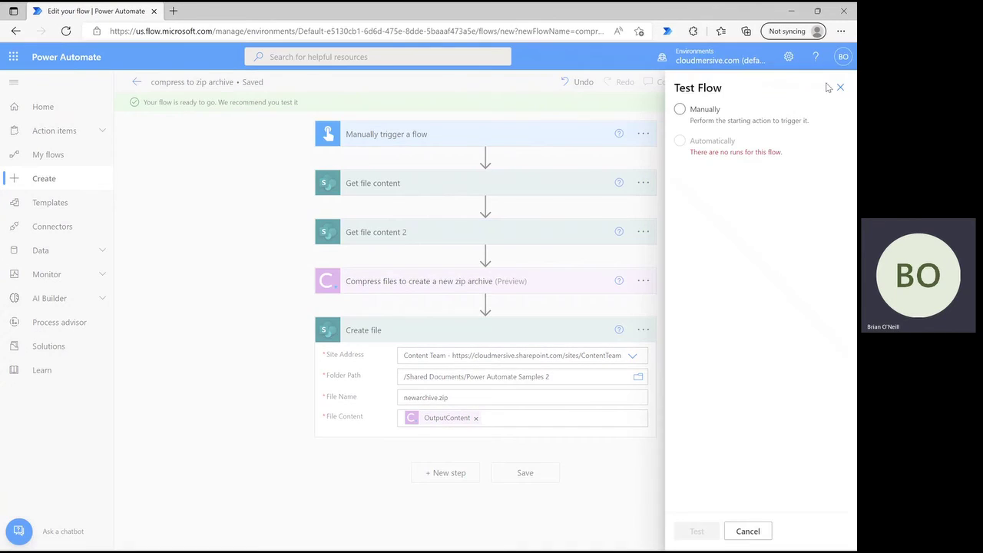
left_click(693, 530)
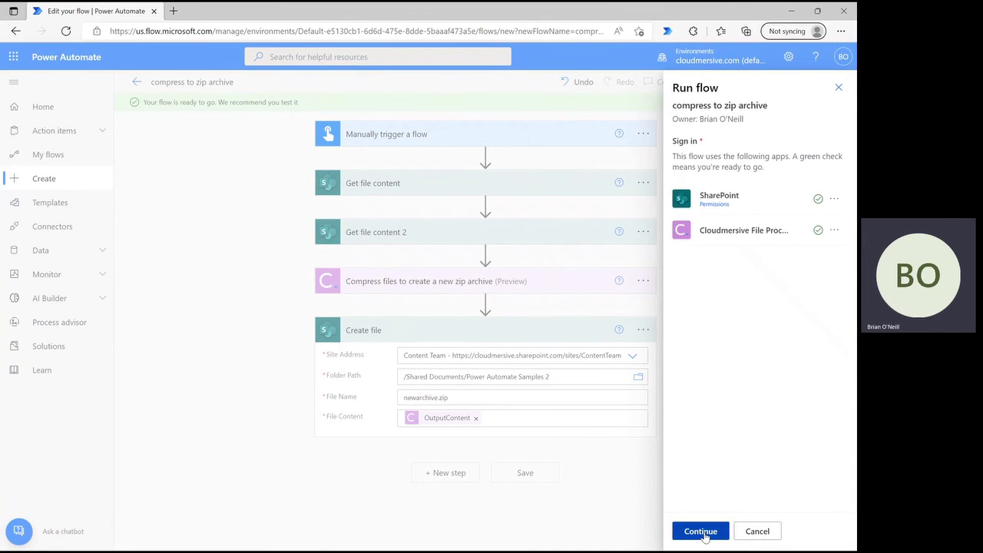
left_click(705, 531)
left_click(702, 528)
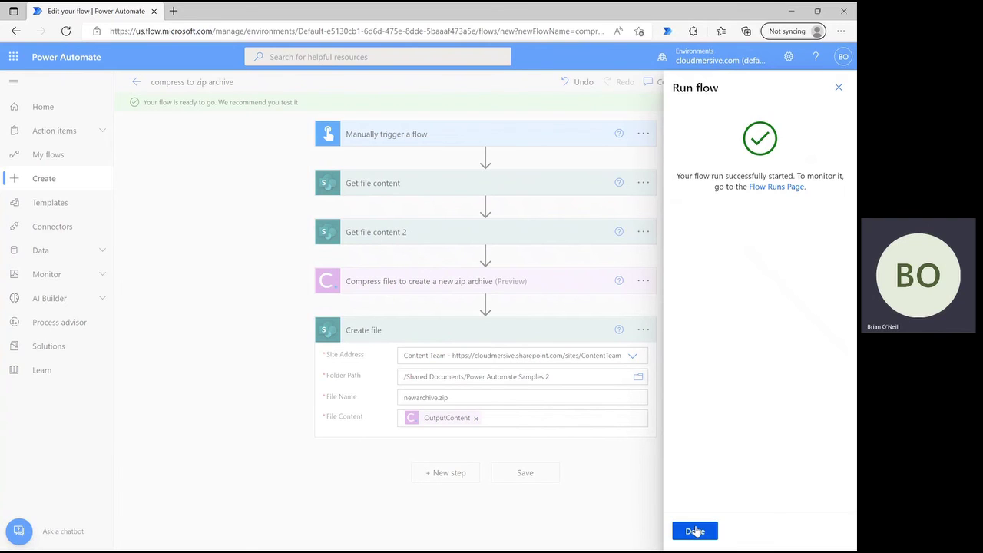
left_click(696, 529)
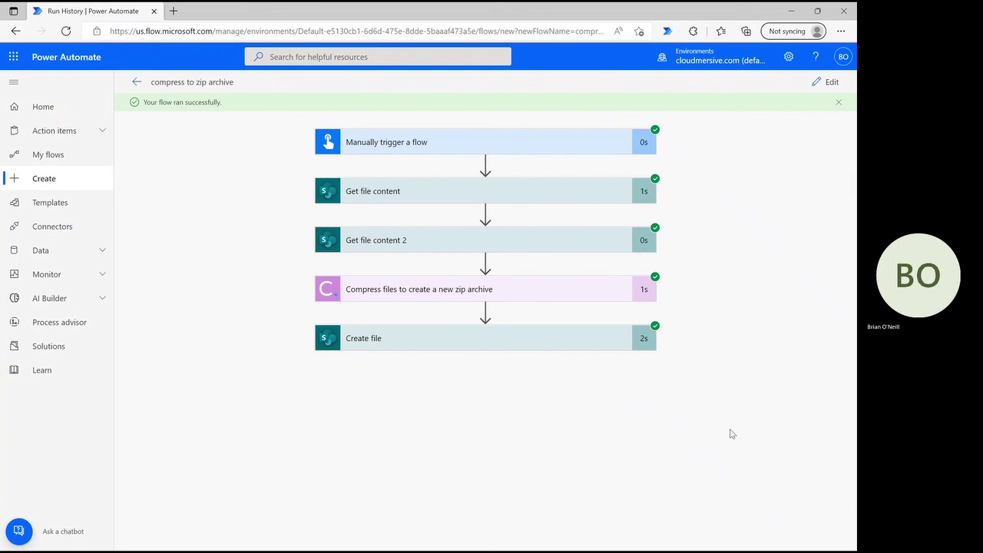
Switch to File Explorer and select the 30 KB newarchive zip in Power Automate Samples 2
key("ctrl+super+Left")
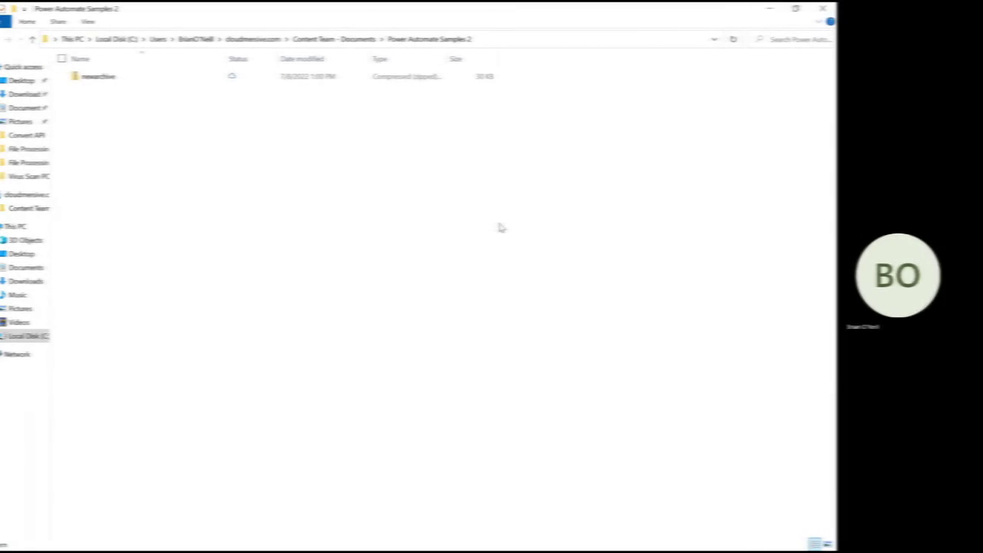
left_click(198, 80)
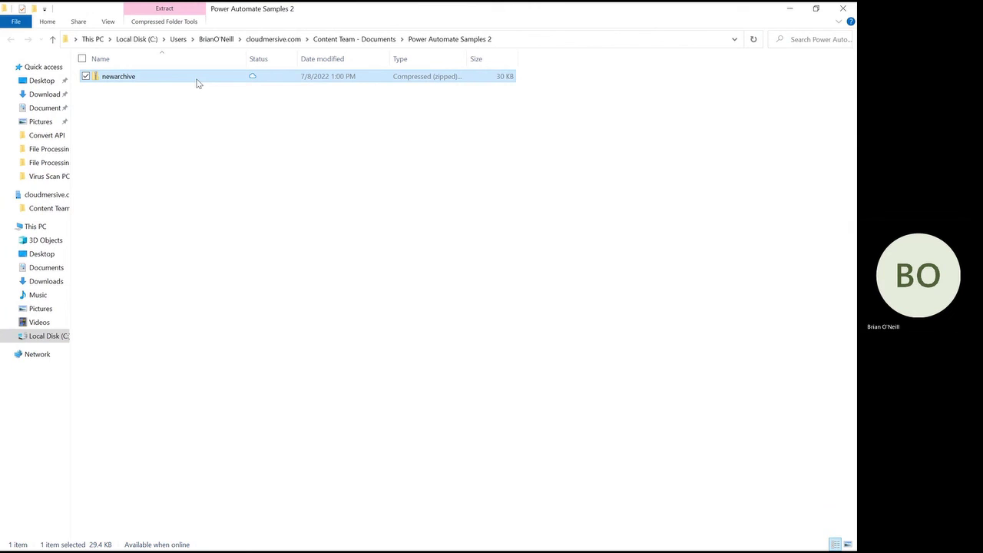